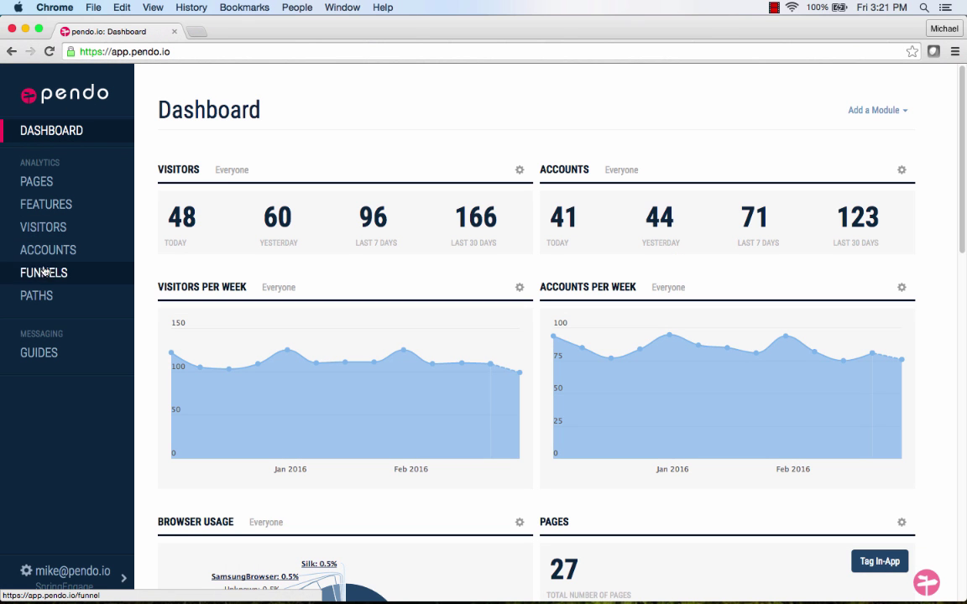
# - Open the in-app guide manager, start a new walkthrough guide and name it "Set Email Provider"
pyautogui.click(40, 357)
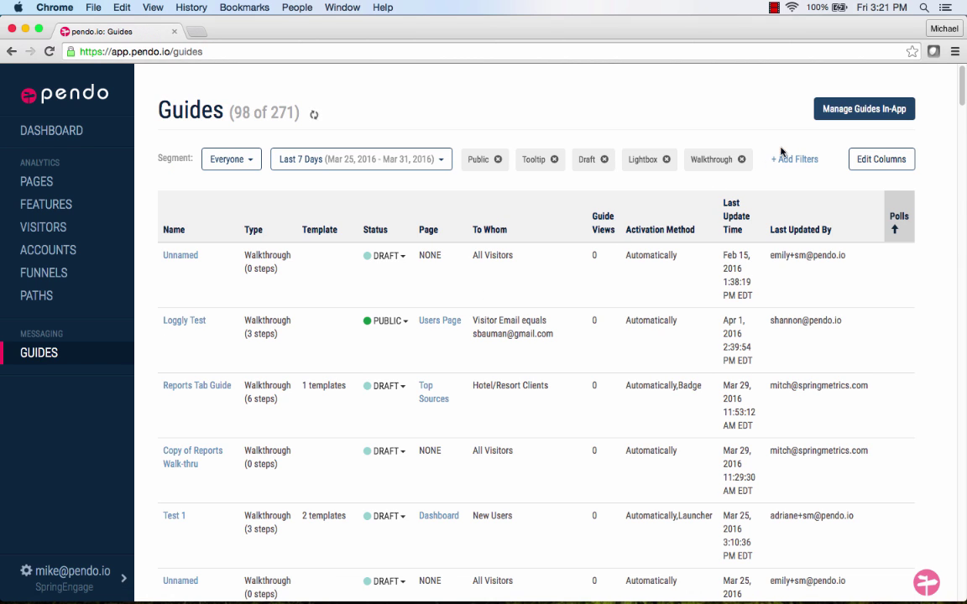
pyautogui.click(840, 118)
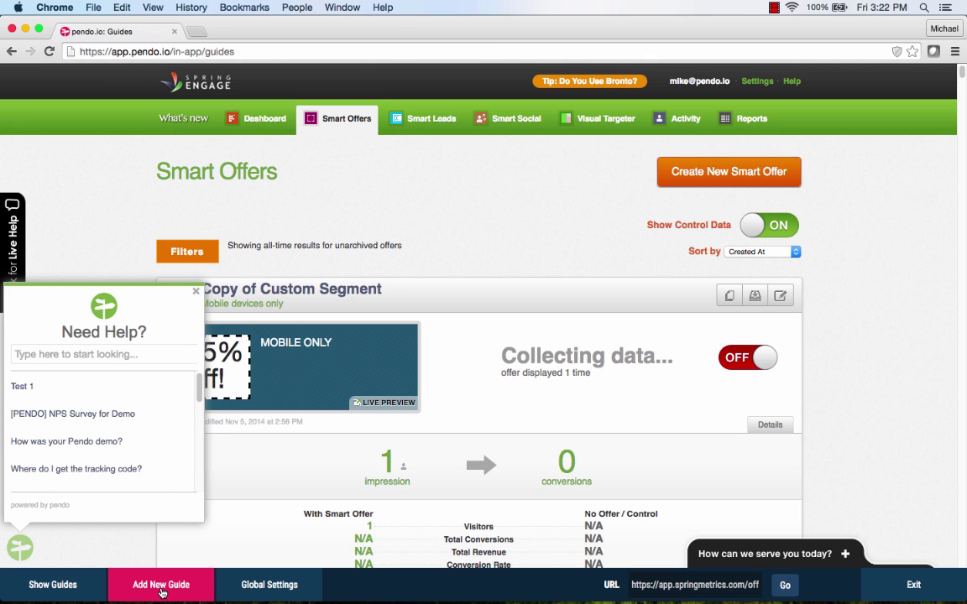
pyautogui.click(162, 593)
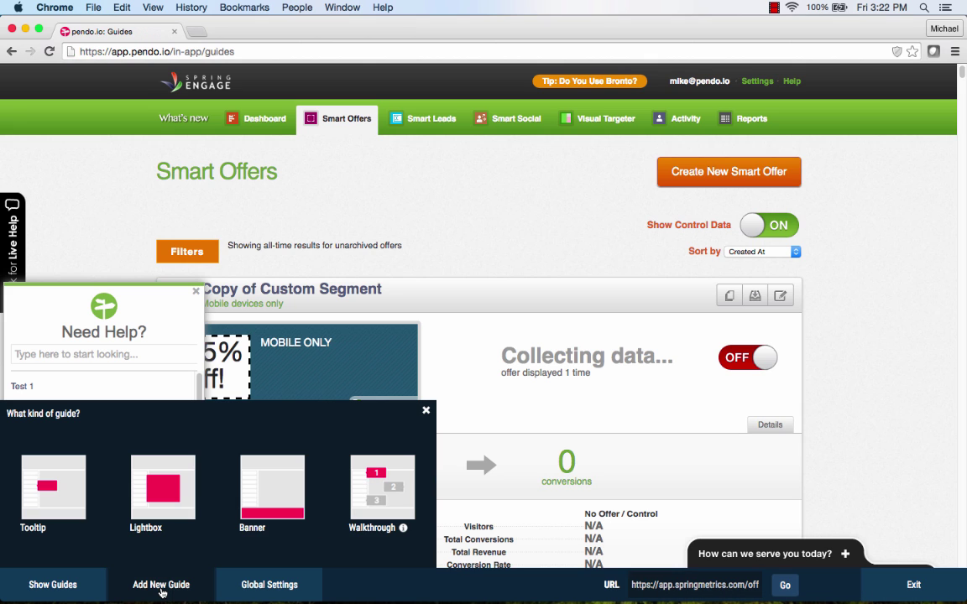
pyautogui.click(384, 493)
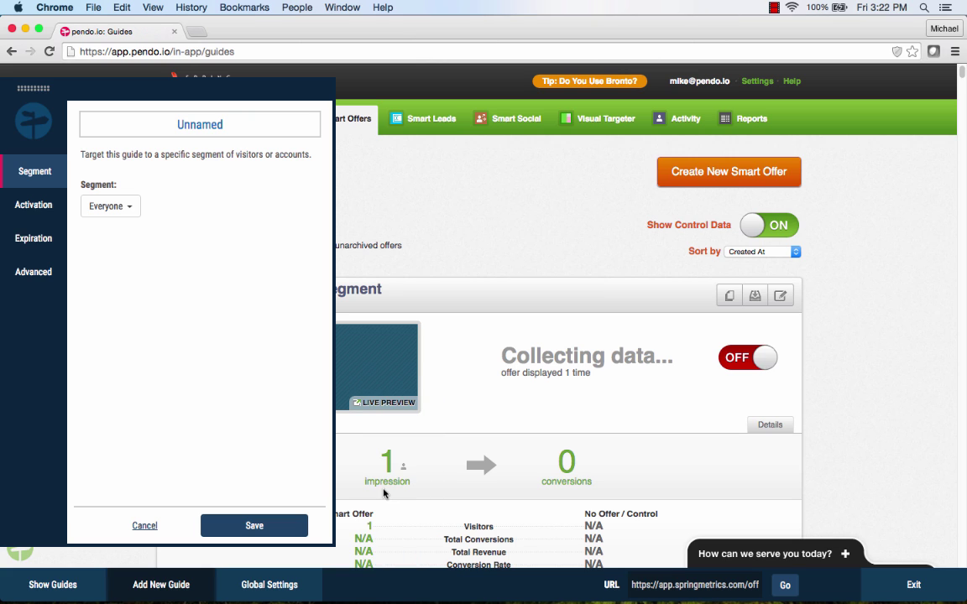
pyautogui.doubleClick(202, 116)
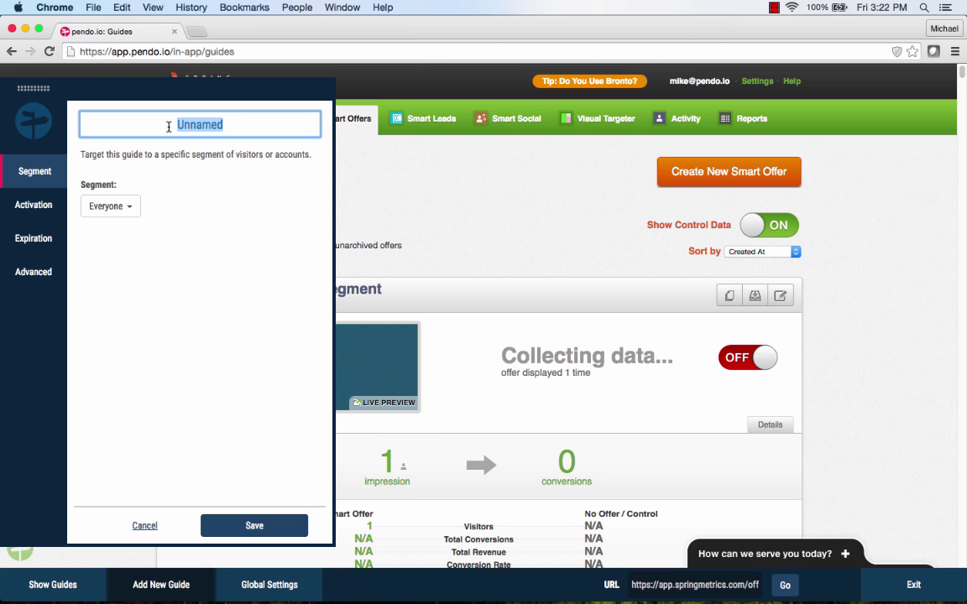
pyautogui.write('Set')
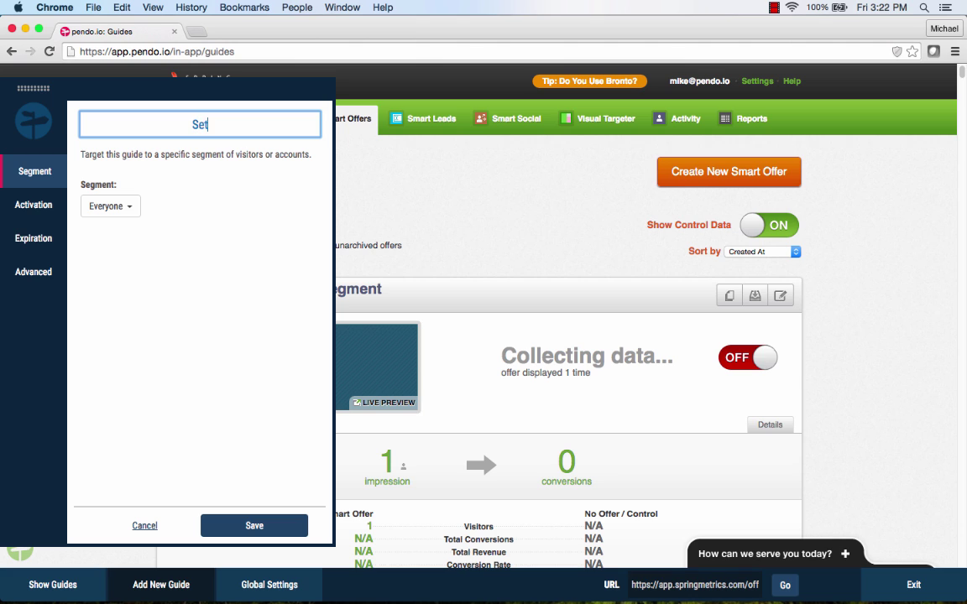
pyautogui.write(' Email Provider')
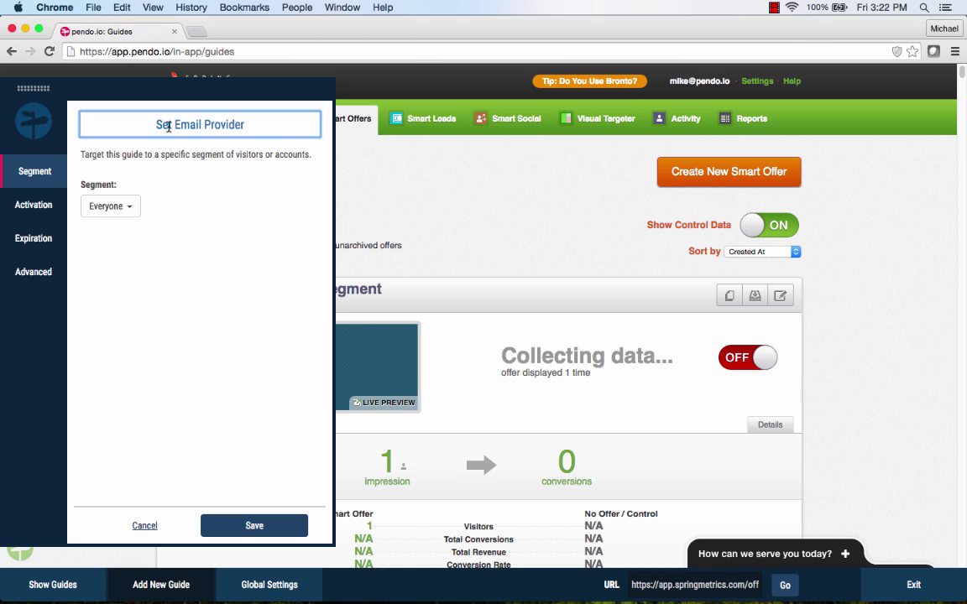
# - Target the guide to the New Users segment with automatic activation, and save it
pyautogui.click(131, 209)
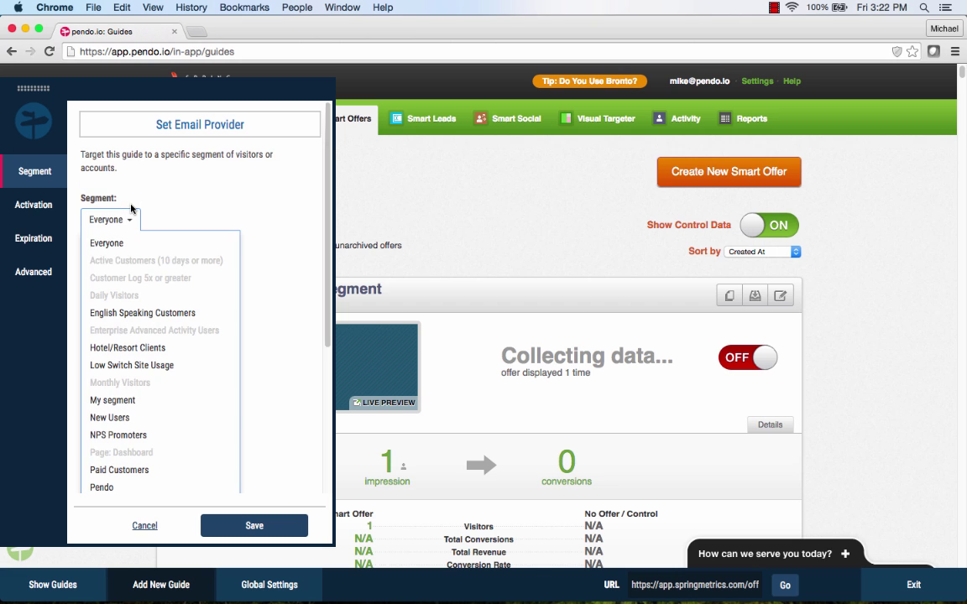
pyautogui.click(115, 421)
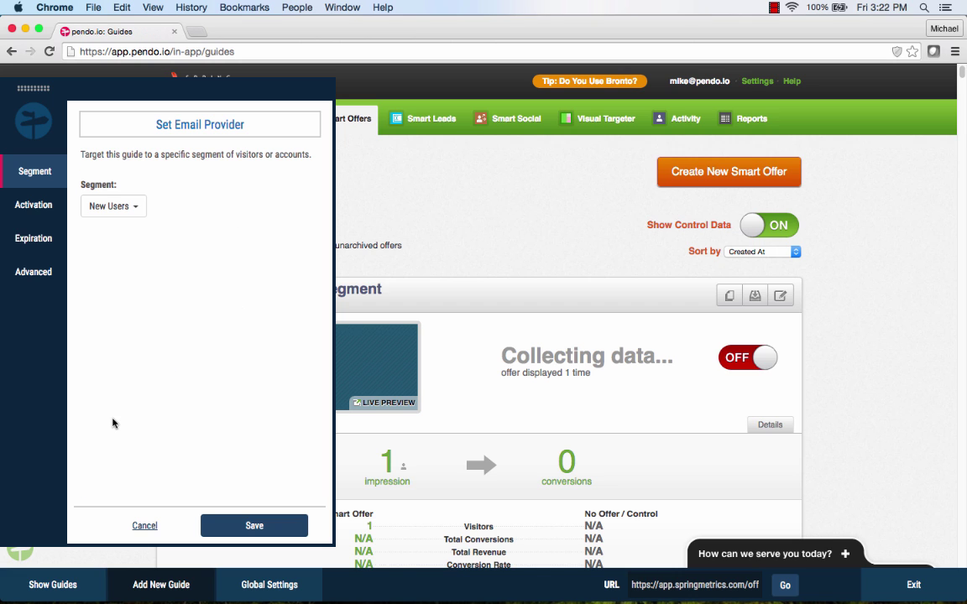
pyautogui.click(37, 211)
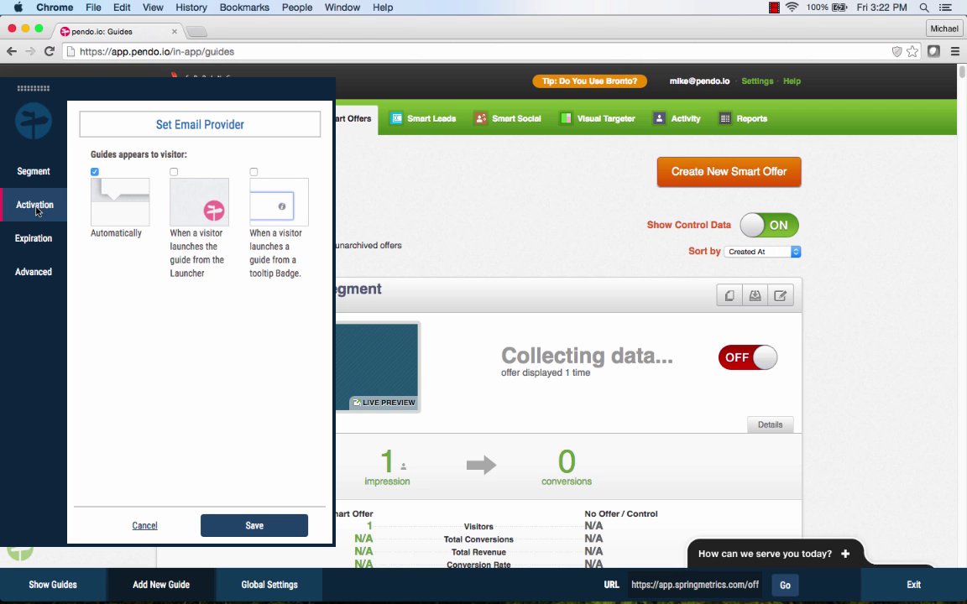
pyautogui.click(254, 526)
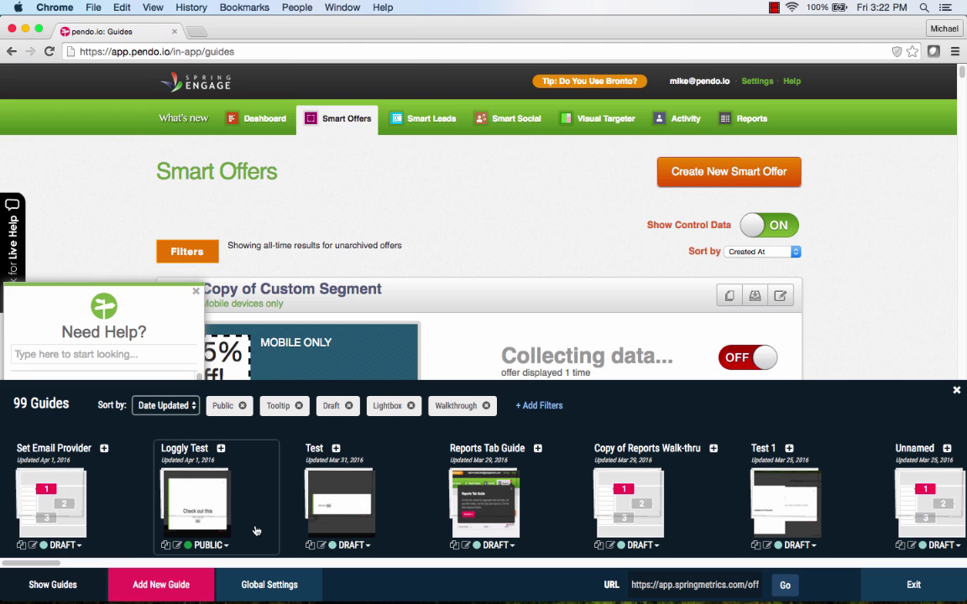
# - Add a Lightbox step to the guide, replace its default Next button code with the copied "Set email provider" welcome HTML, and save it
pyautogui.moveTo(95, 460)
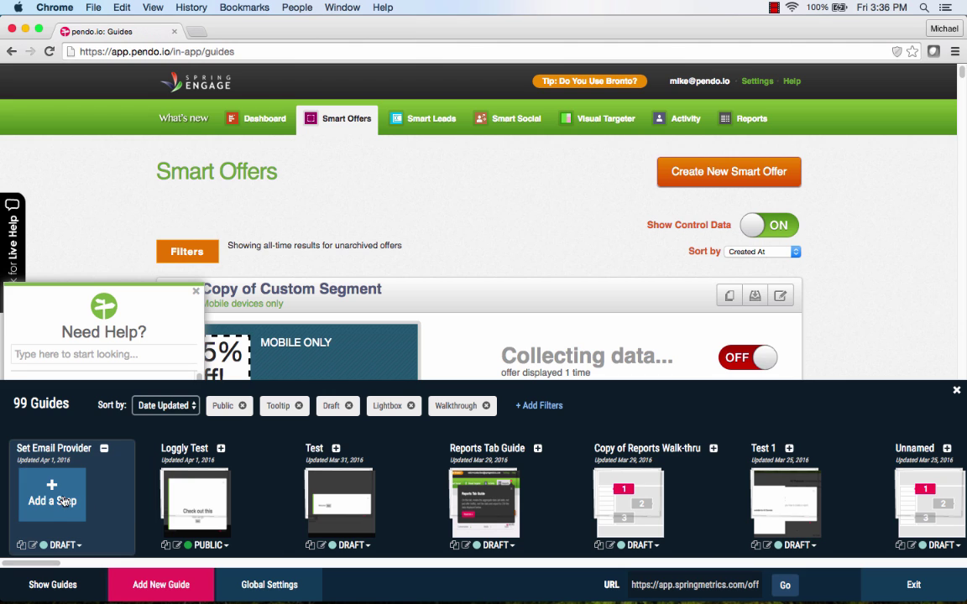
pyautogui.click(53, 500)
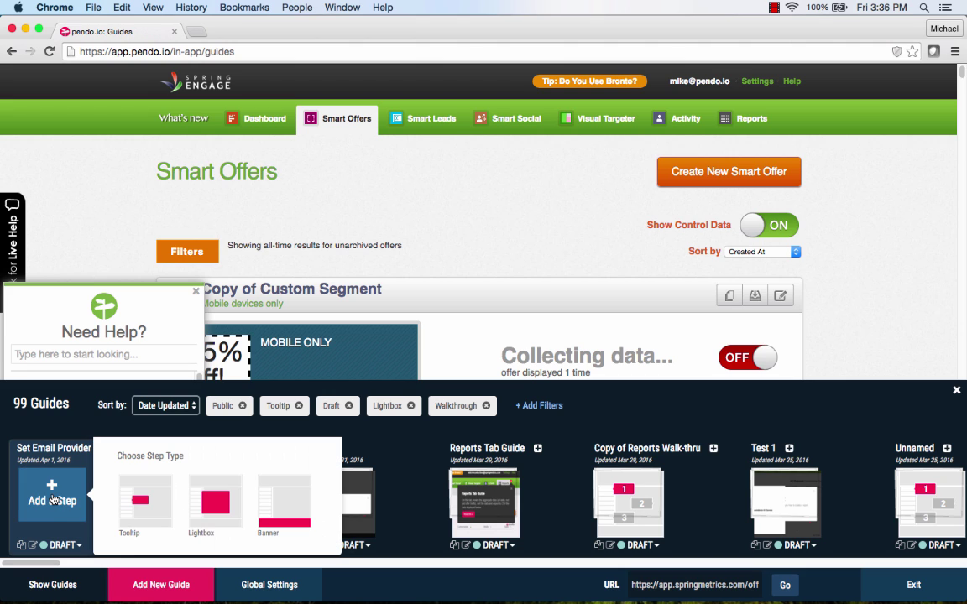
pyautogui.click(216, 505)
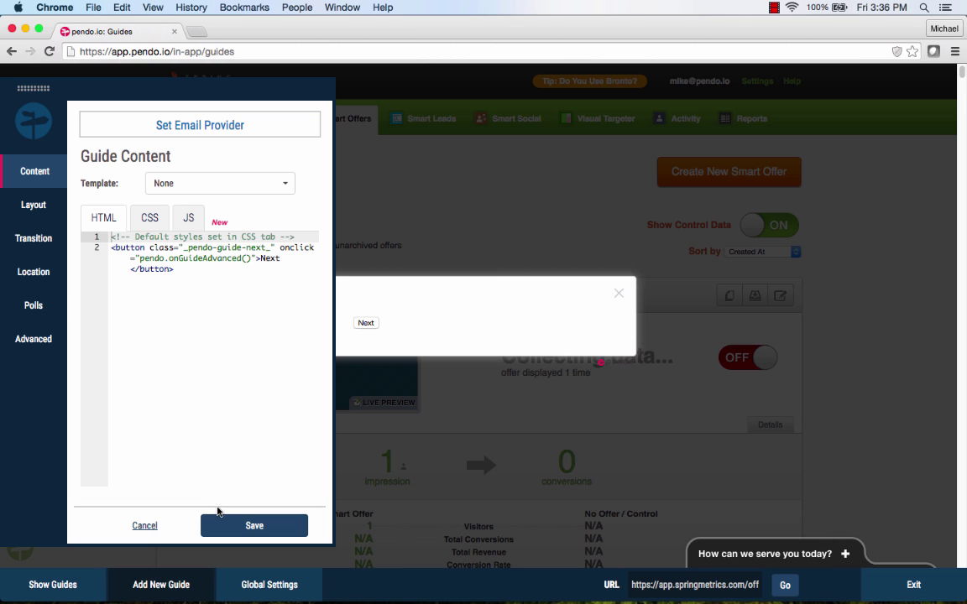
pyautogui.click(112, 247)
pyautogui.moveTo(112, 247); pyautogui.dragTo(176, 270)
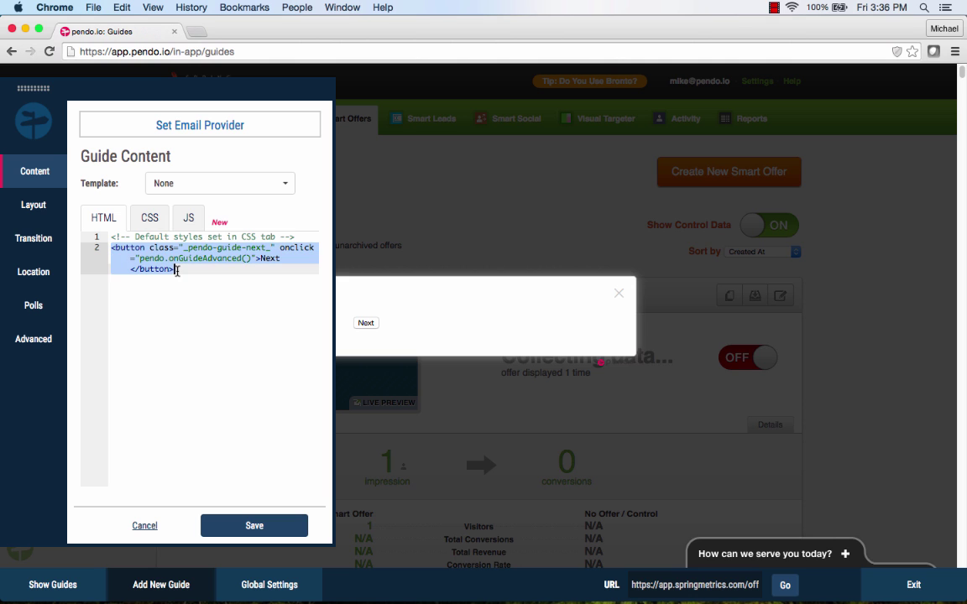
pyautogui.press('super+v')
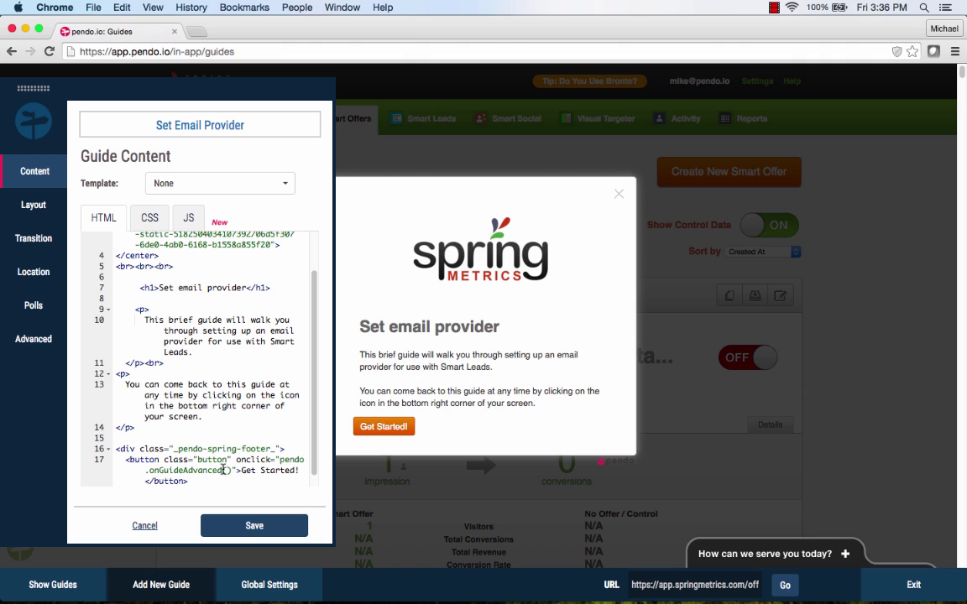
pyautogui.click(238, 532)
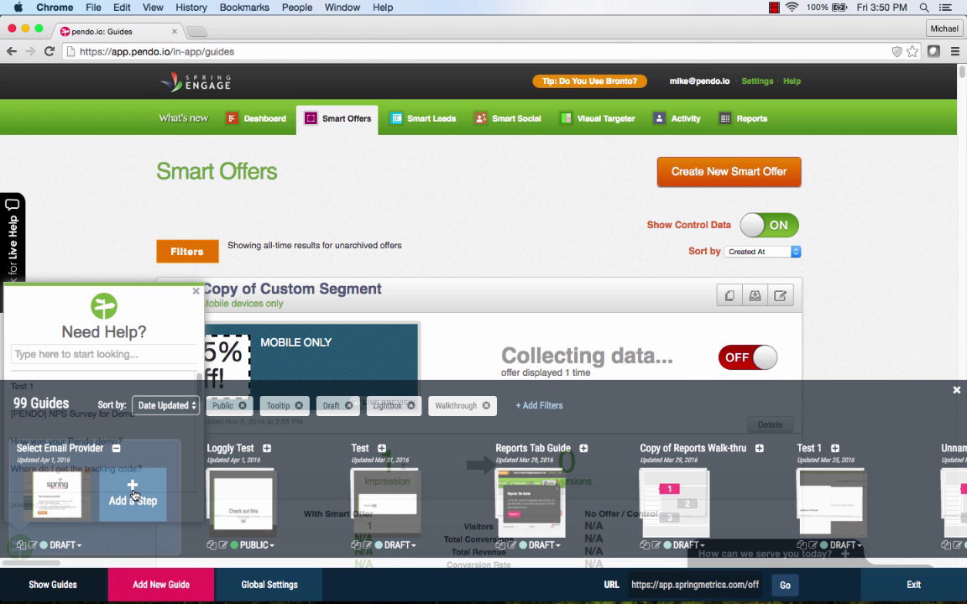
# - Add a Tooltip step to the Select Email Provider guide and attach it to the Settings link in the app header
pyautogui.click(133, 495)
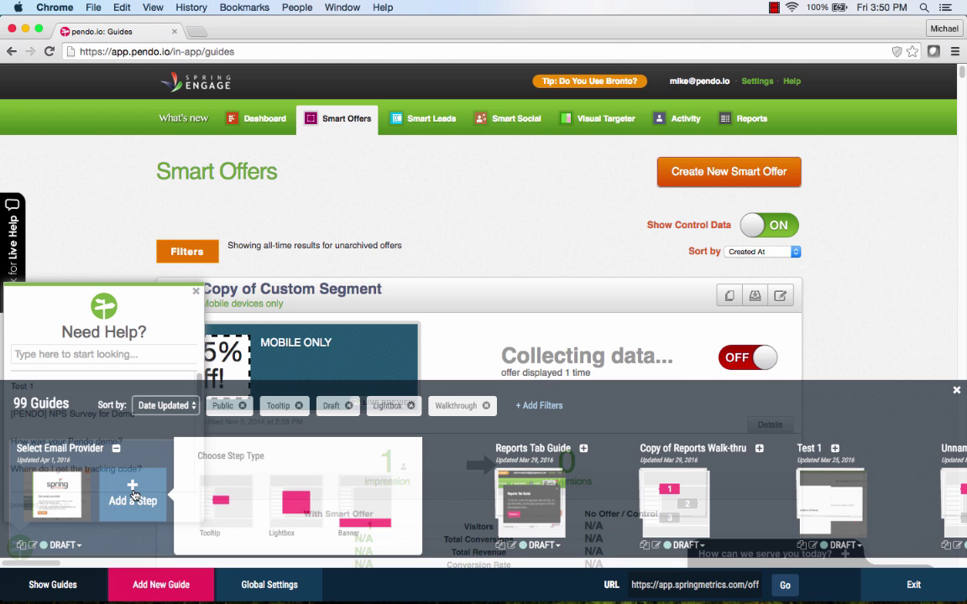
pyautogui.click(219, 499)
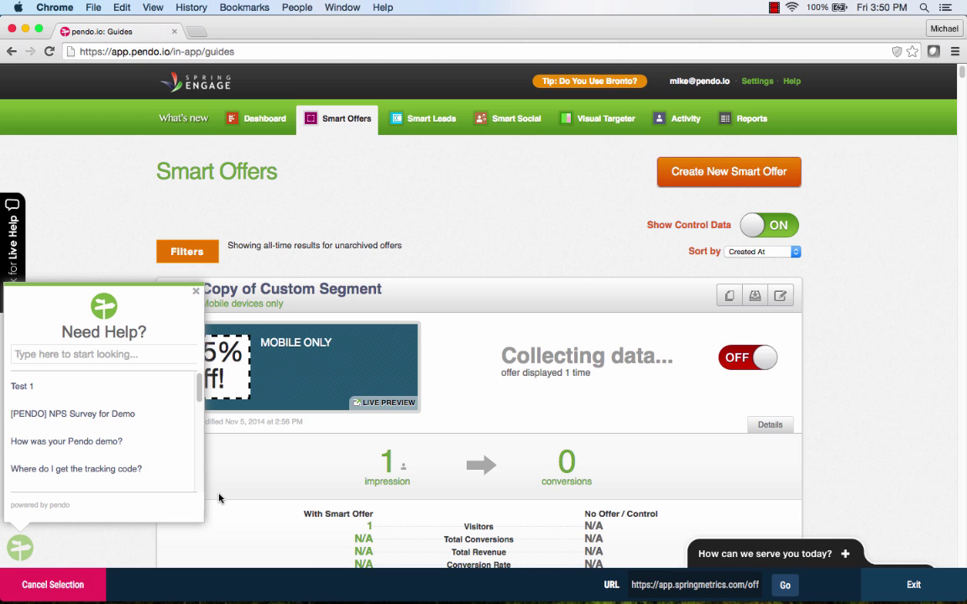
pyautogui.press('Escape')
pyautogui.click(753, 82)
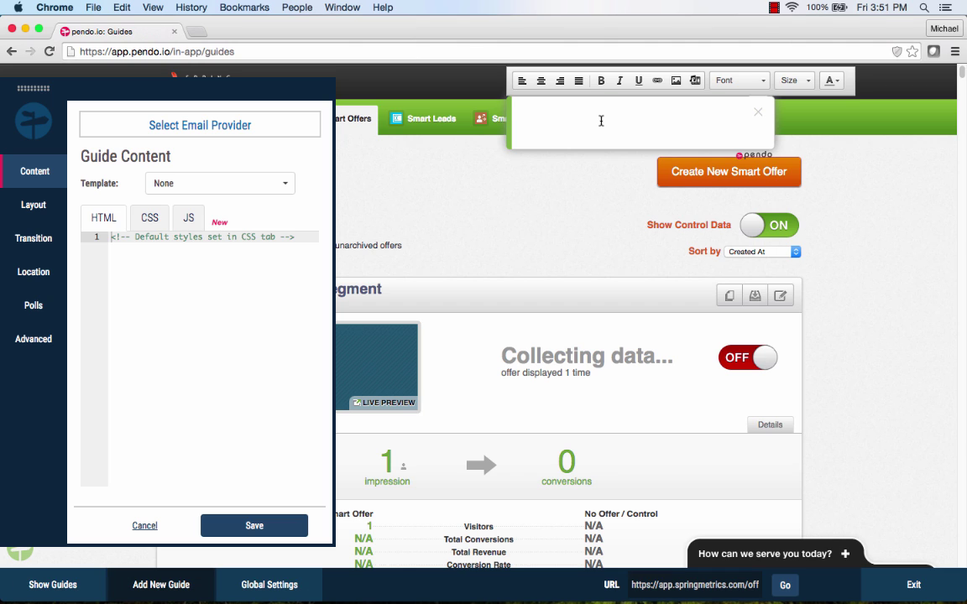
# - Write "Click on the Settings Link" as the text in the new tooltip
pyautogui.write('C')
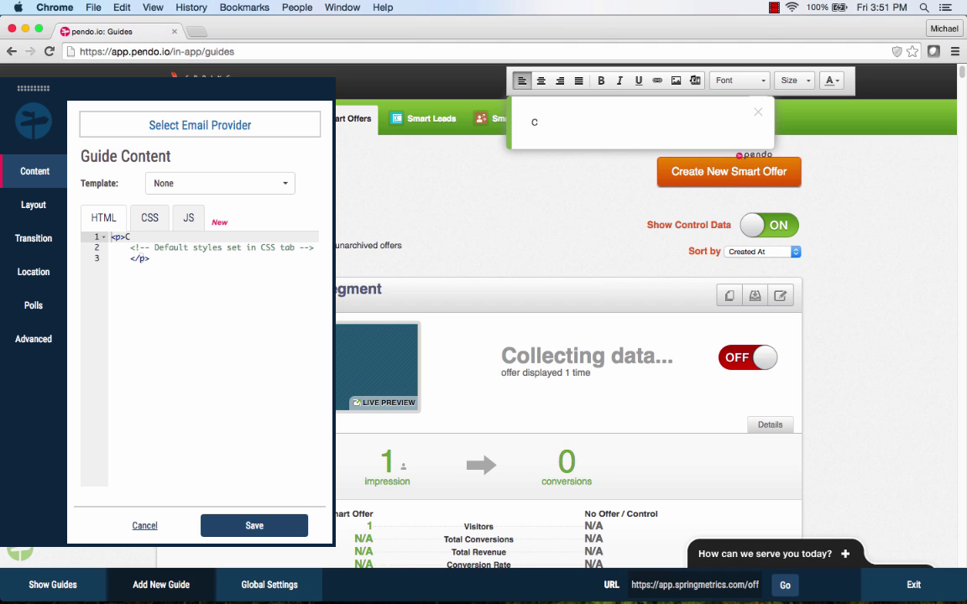
pyautogui.write('lick on the ')
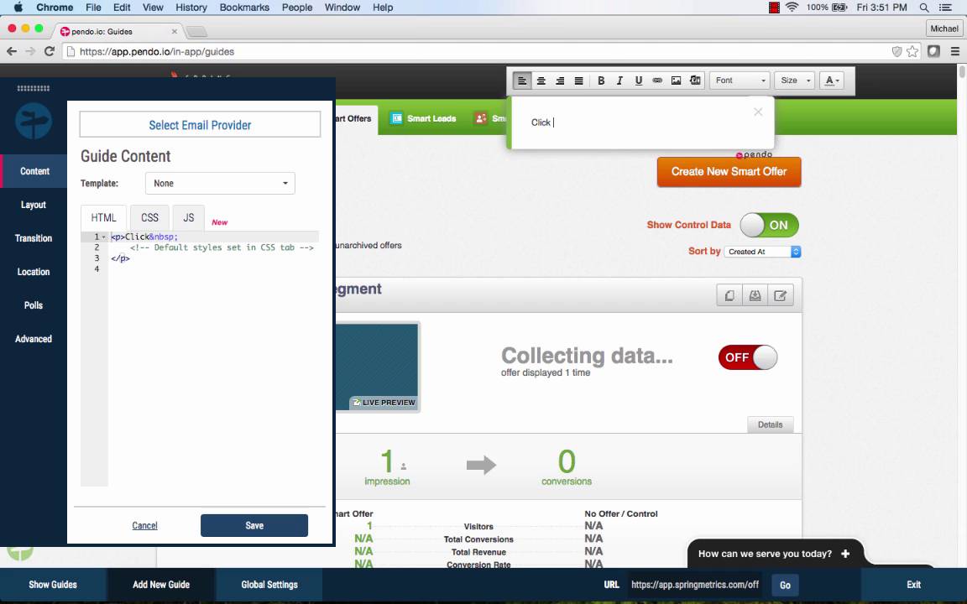
pyautogui.write('Settings ')
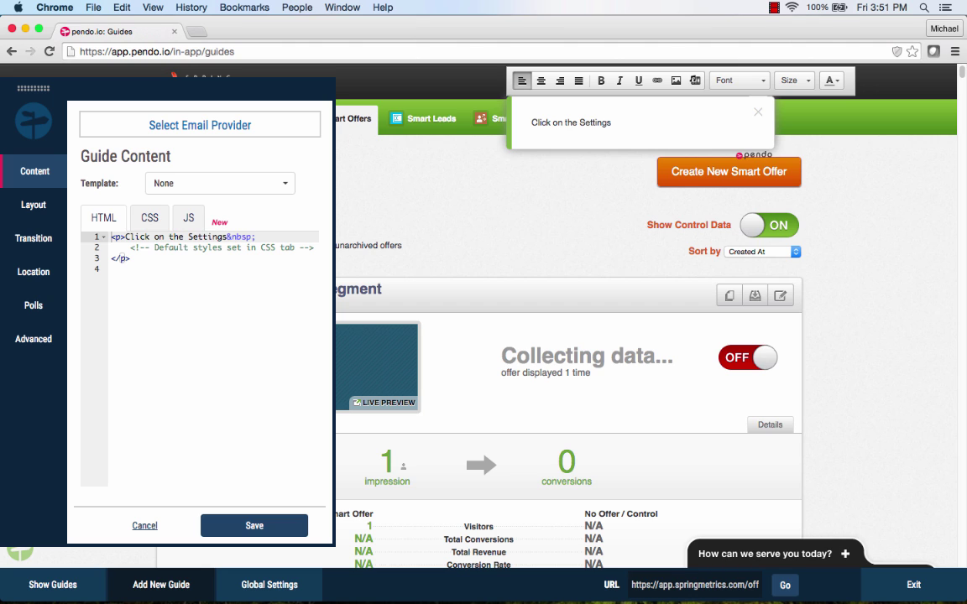
pyautogui.write('Link')
# - Change the tooltip text's opening and closing paragraph tags to h2 in the HTML and complete the word "Link"
pyautogui.click(117, 238)
pyautogui.doubleClick(117, 237)
pyautogui.write('h2')
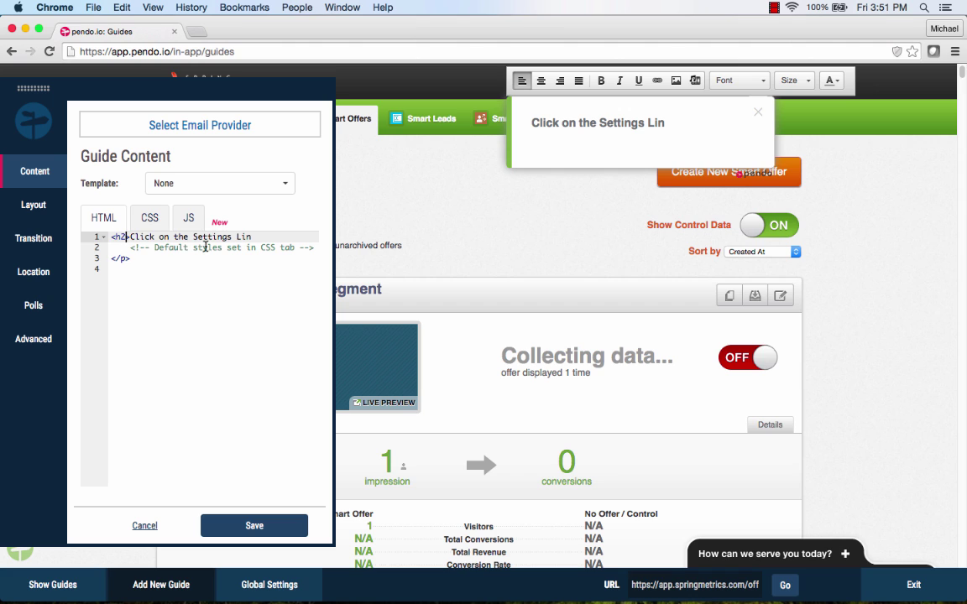
pyautogui.click(261, 236)
pyautogui.write('k')
pyautogui.click(121, 258)
pyautogui.doubleClick(122, 258)
pyautogui.write('h2')
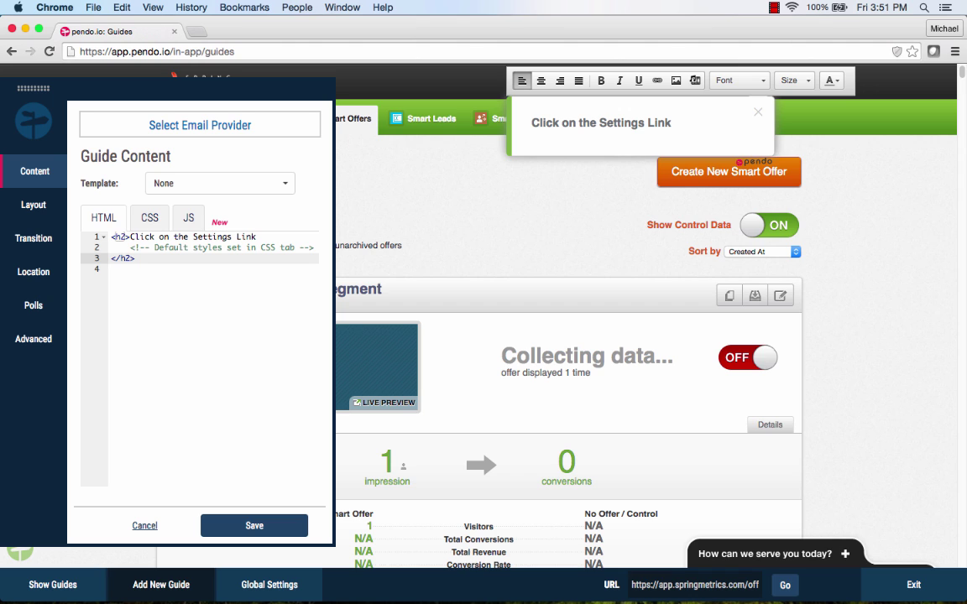
pyautogui.click(120, 237)
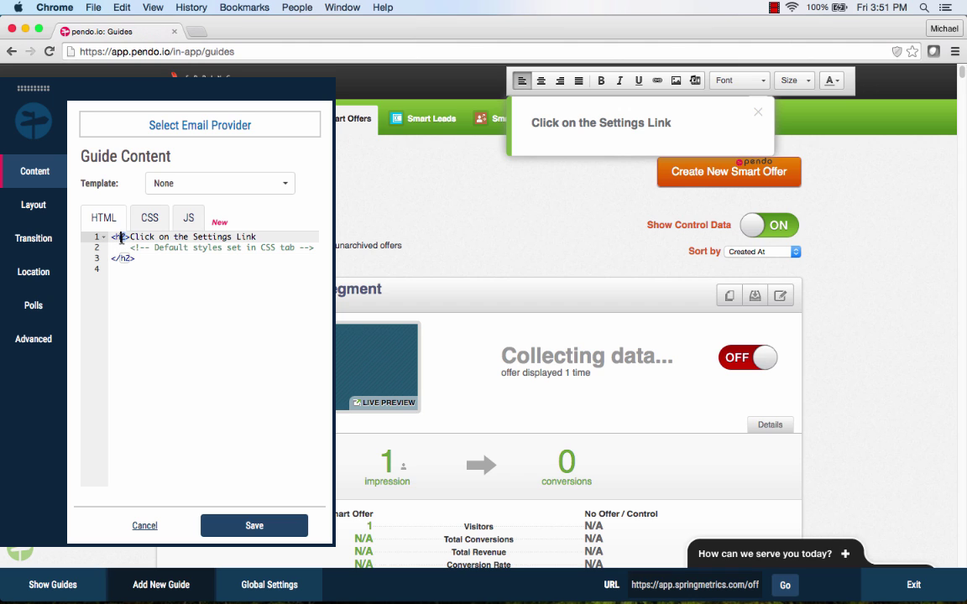
# - Set the tooltip's width to 440, use Advance on Element Click as its transition, and save the step
pyautogui.click(37, 195)
pyautogui.click(160, 375)
pyautogui.write('440')
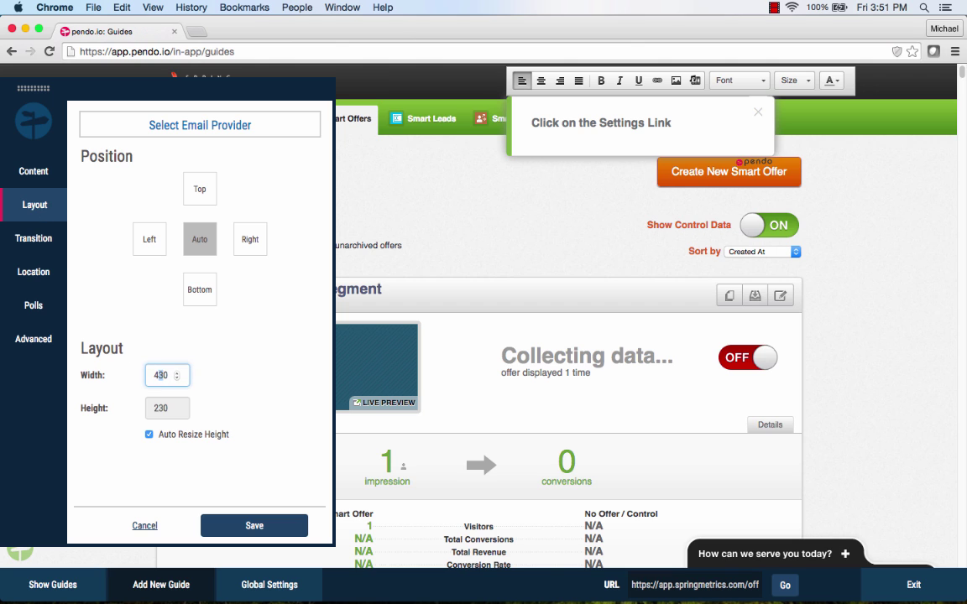
pyautogui.click(32, 238)
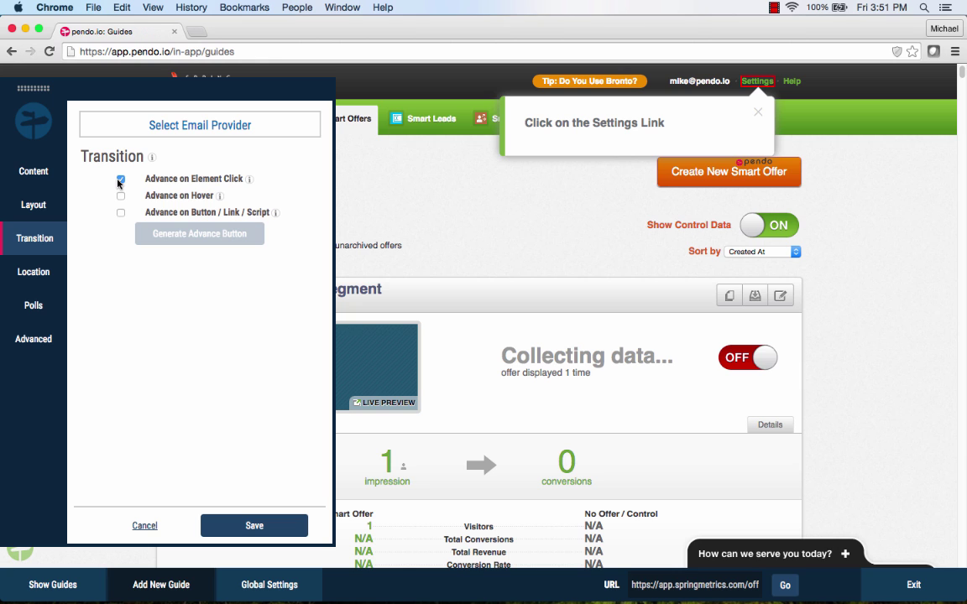
pyautogui.click(260, 534)
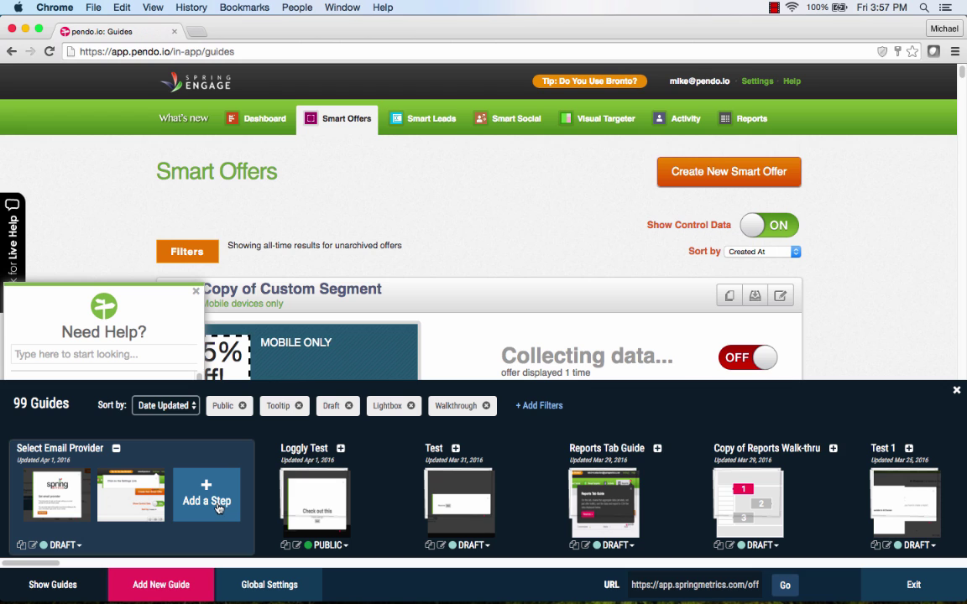
# - Go to the app's Settings page and add another Tooltip step to the guide, attached to the Site Settings link
pyautogui.click(757, 82)
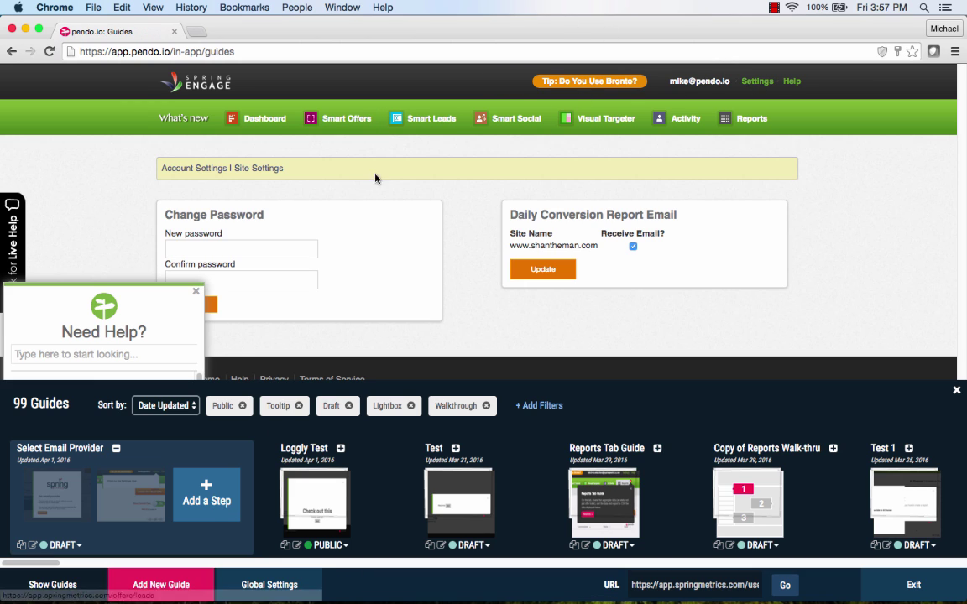
pyautogui.click(213, 494)
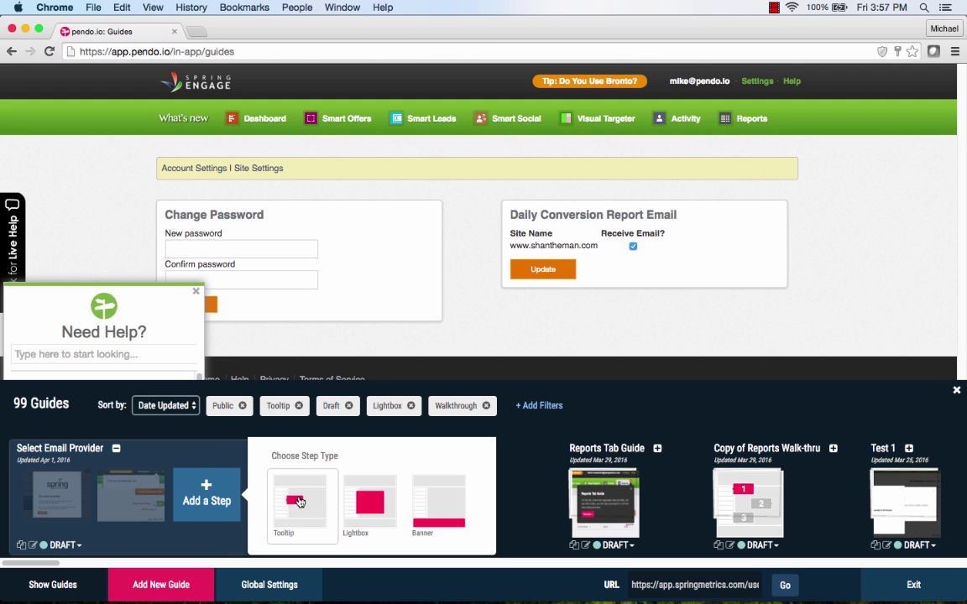
pyautogui.click(268, 447)
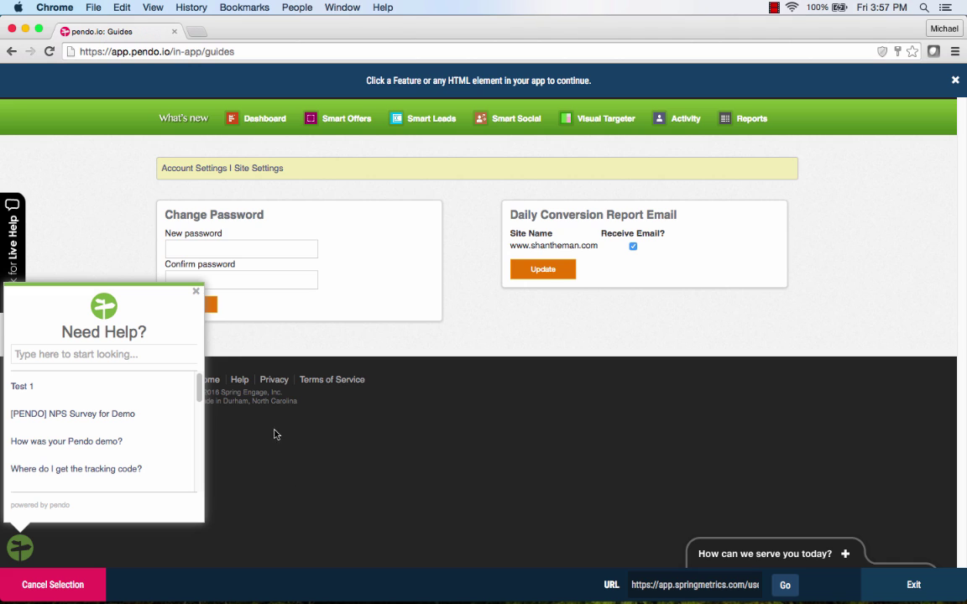
pyautogui.click(261, 168)
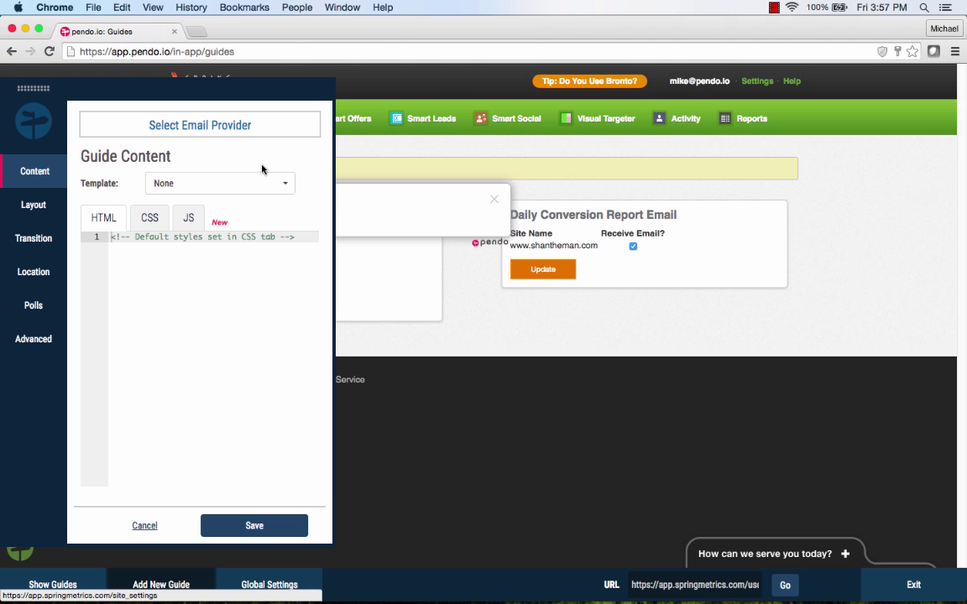
# - Add the heading <h2>Select Site Settings</h2> below the comment in the new tooltip's HTML
pyautogui.click(304, 232)
pyautogui.press('Return')
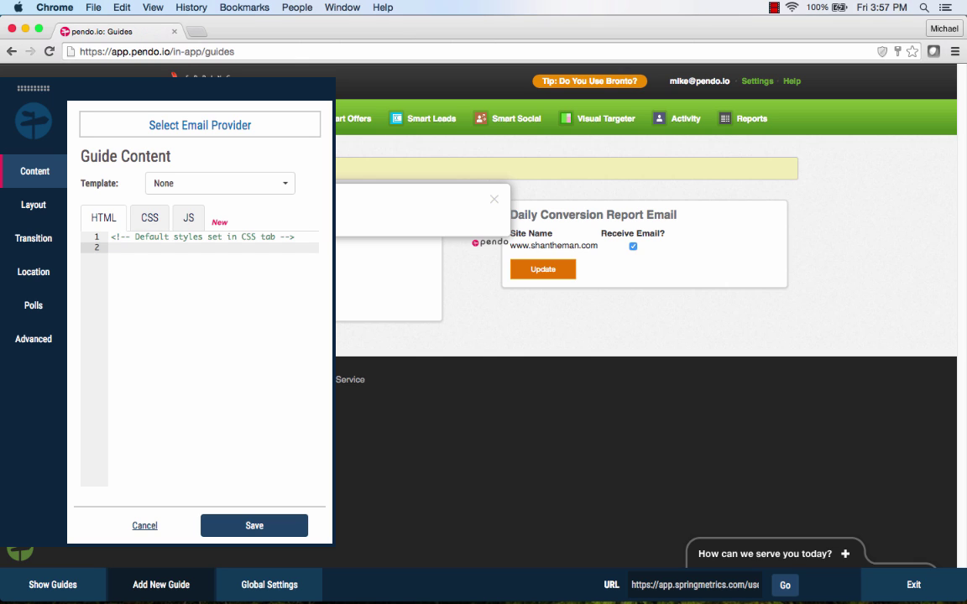
pyautogui.write('<h2>Select Site Settings</h2>')
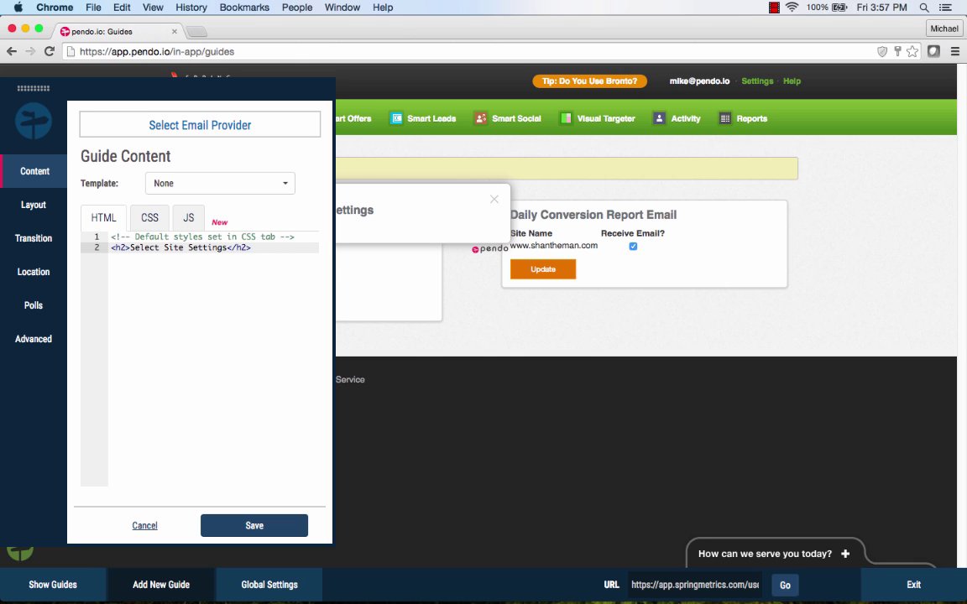
# - Check that the Select Site Settings tooltip uses Advance on Element Click as its transition, and save the step
pyautogui.click(34, 239)
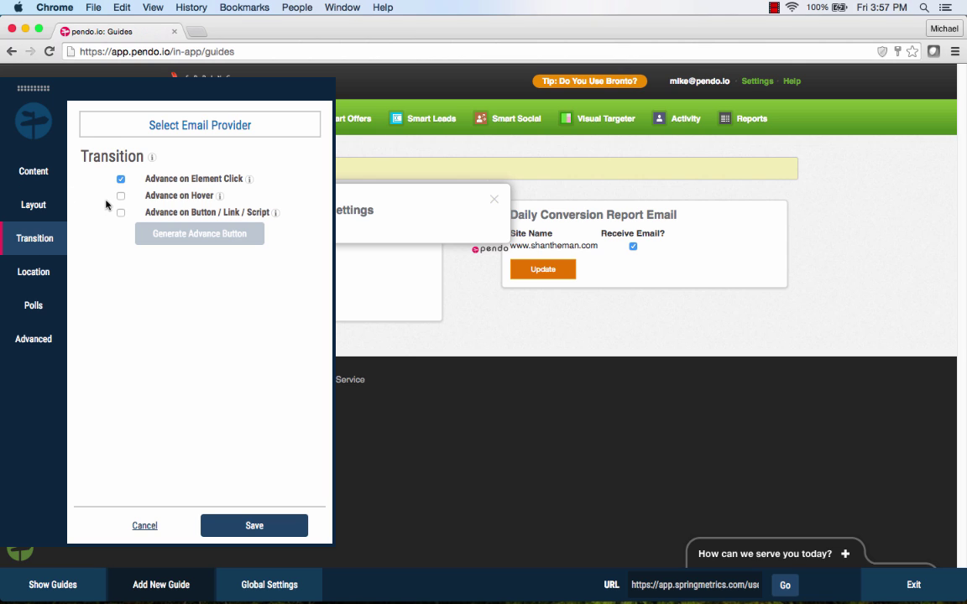
pyautogui.click(251, 526)
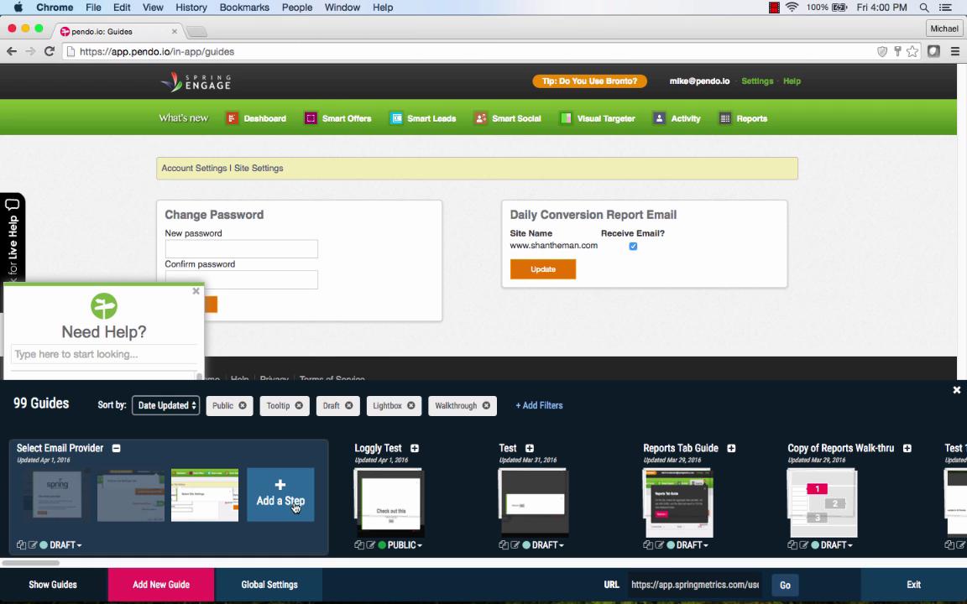
# - Open the app's Site Settings page and add another Tooltip step to the guide, attached to the Email Provider box
pyautogui.click(260, 171)
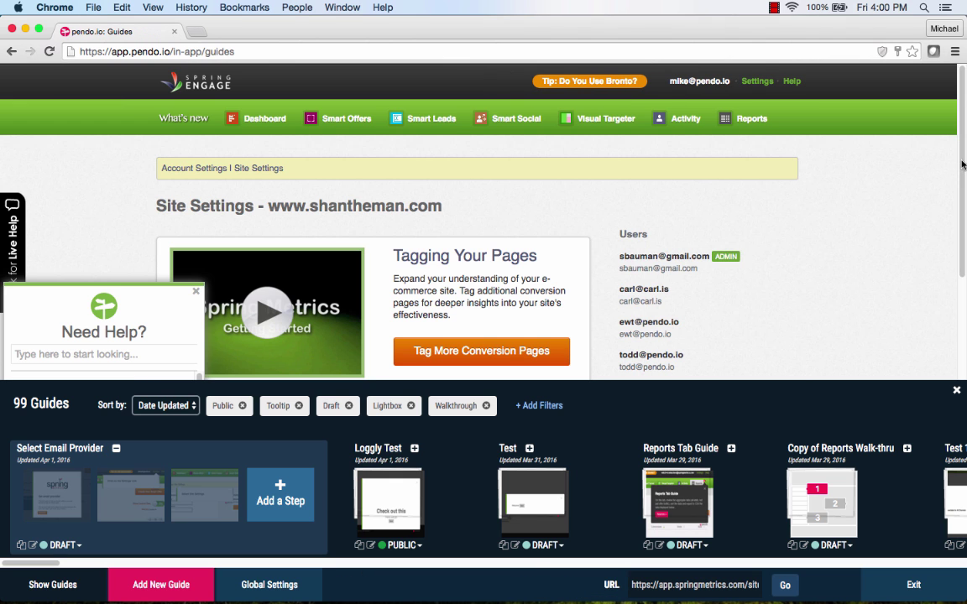
pyautogui.scroll(-2, 950, 198)
pyautogui.scroll(-5, 951, 198)
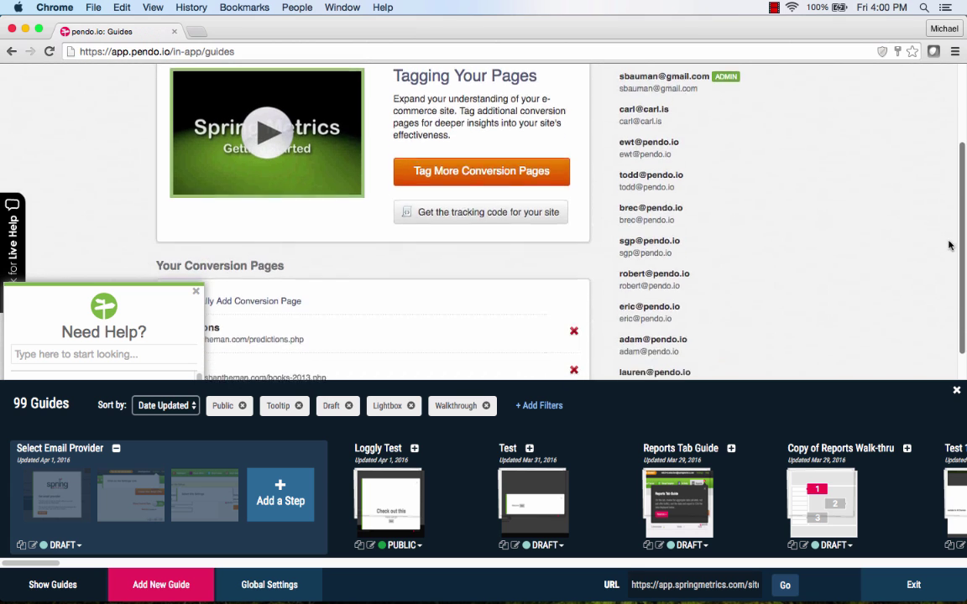
pyautogui.scroll(-4, 946, 281)
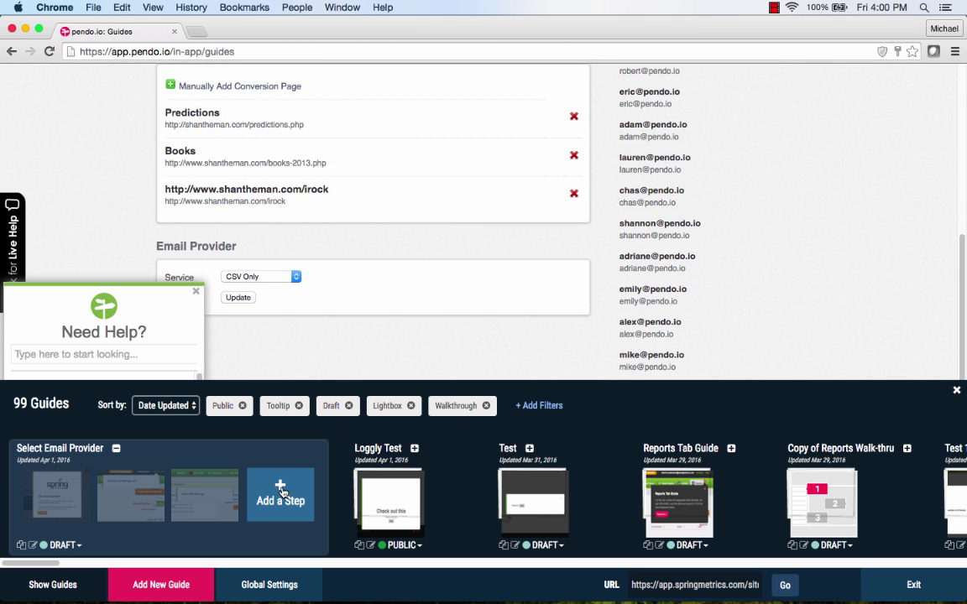
pyautogui.click(281, 492)
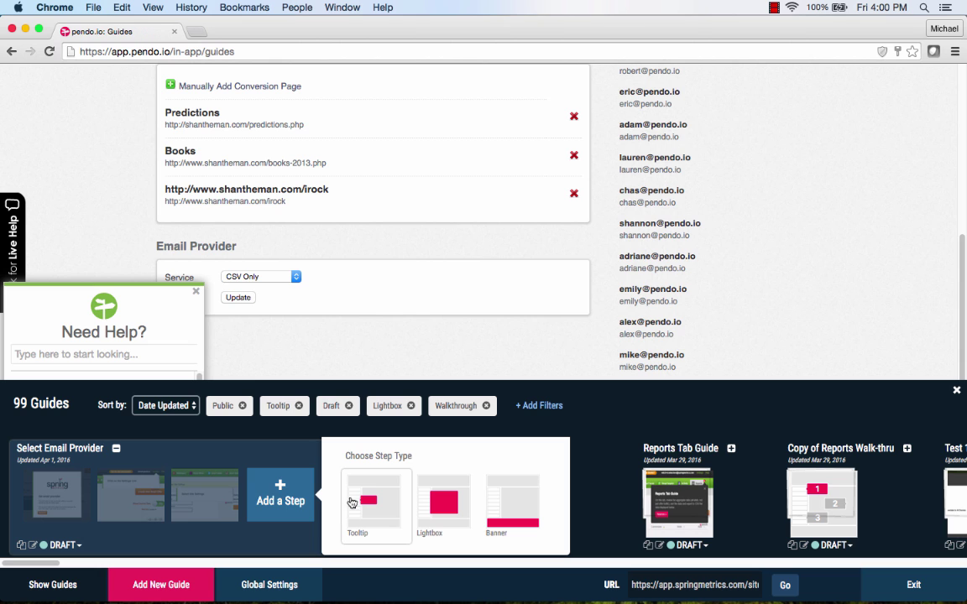
pyautogui.click(350, 502)
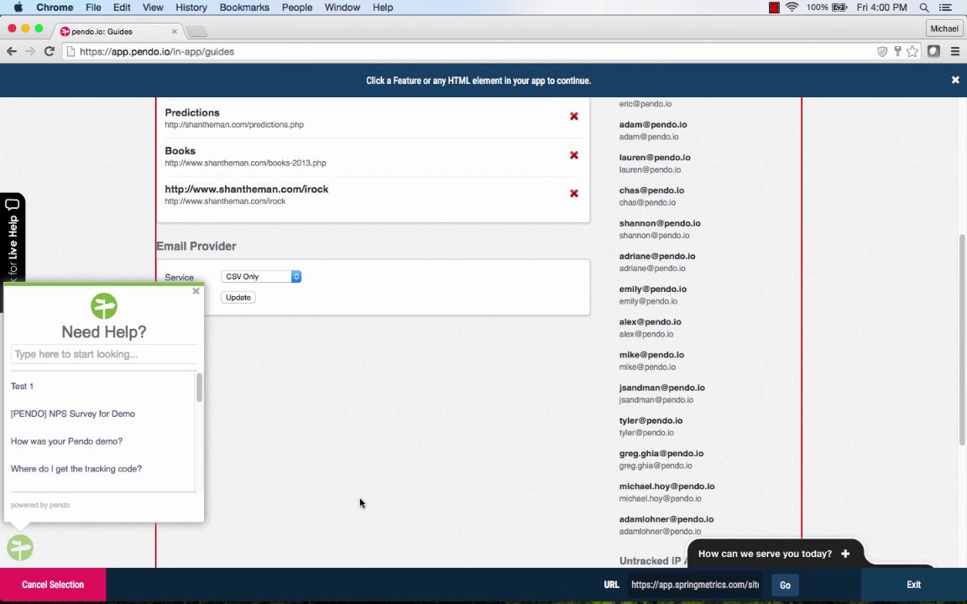
pyautogui.click(423, 268)
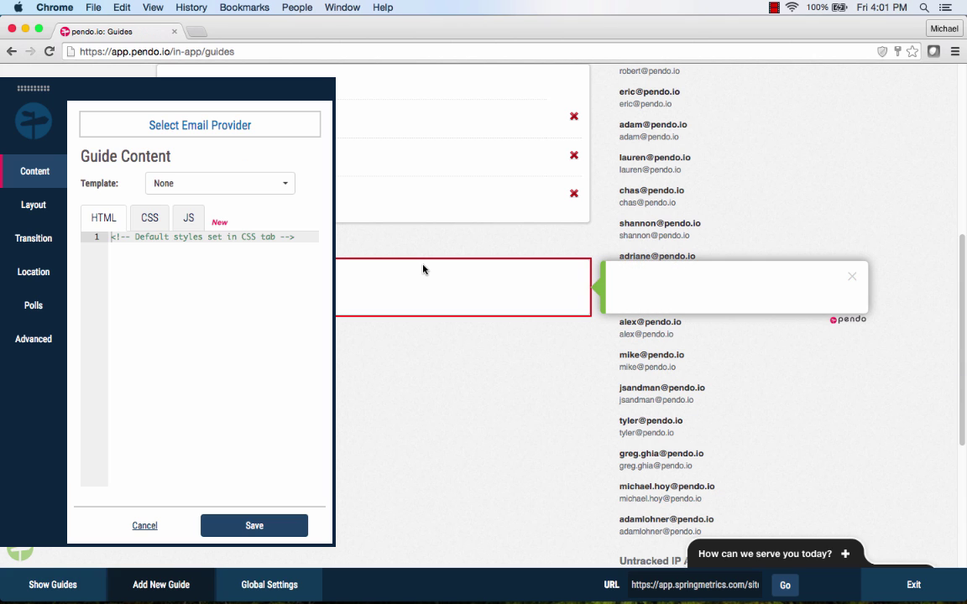
# - Set the new tooltip's transition to Advance on Button / Link / Script and its position to Top, checking its location settings
pyautogui.click(43, 241)
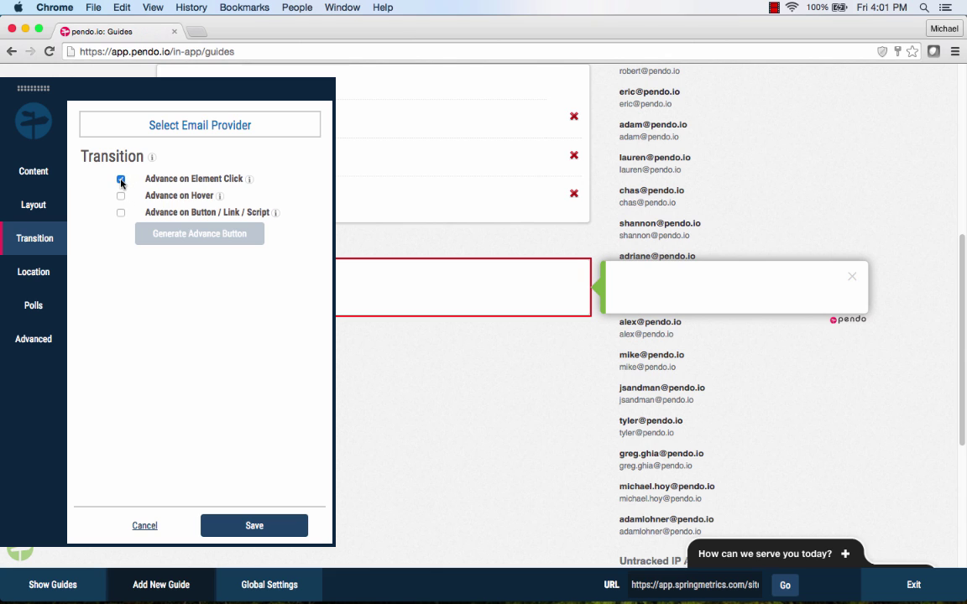
pyautogui.click(121, 213)
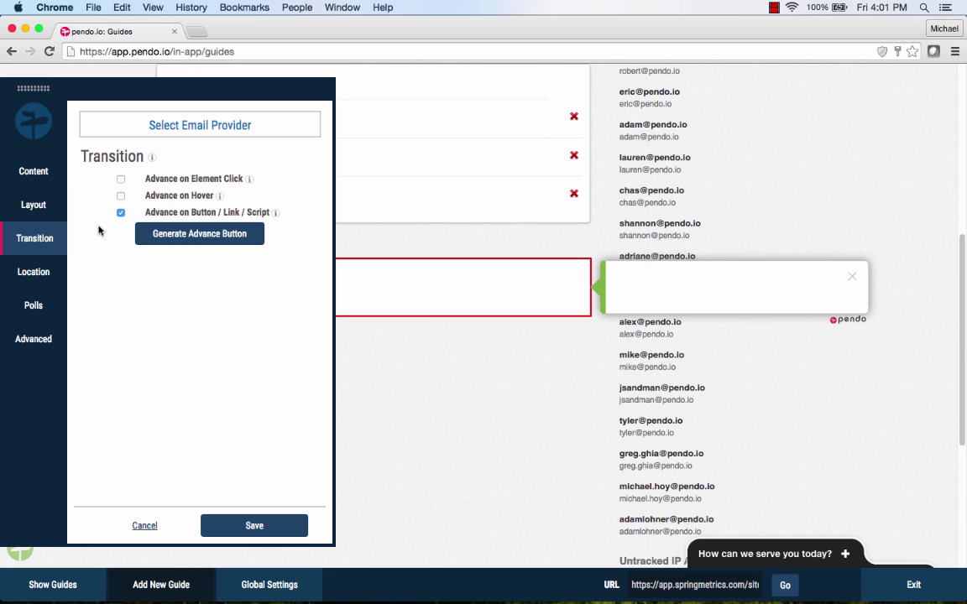
pyautogui.click(44, 277)
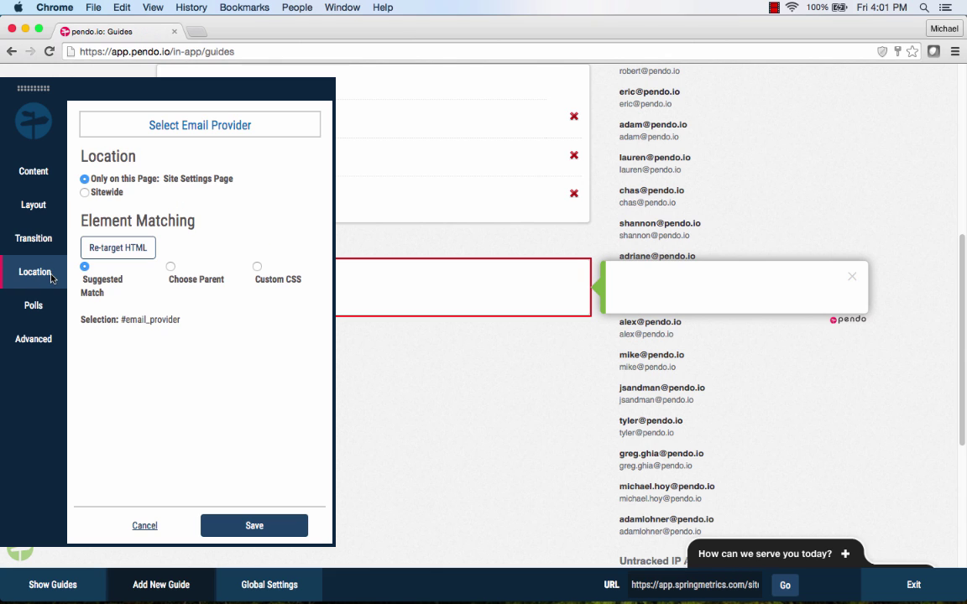
pyautogui.click(42, 206)
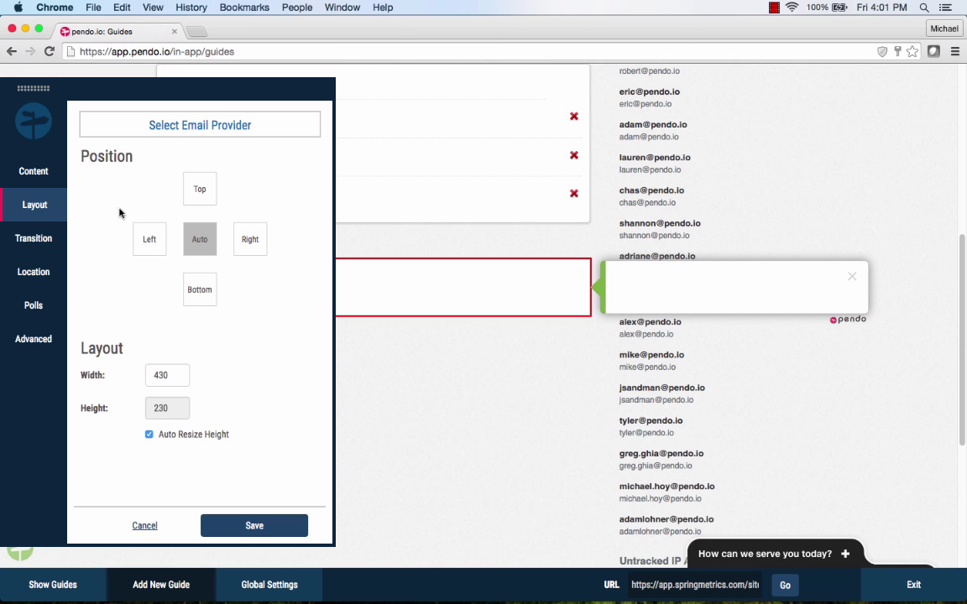
pyautogui.click(201, 190)
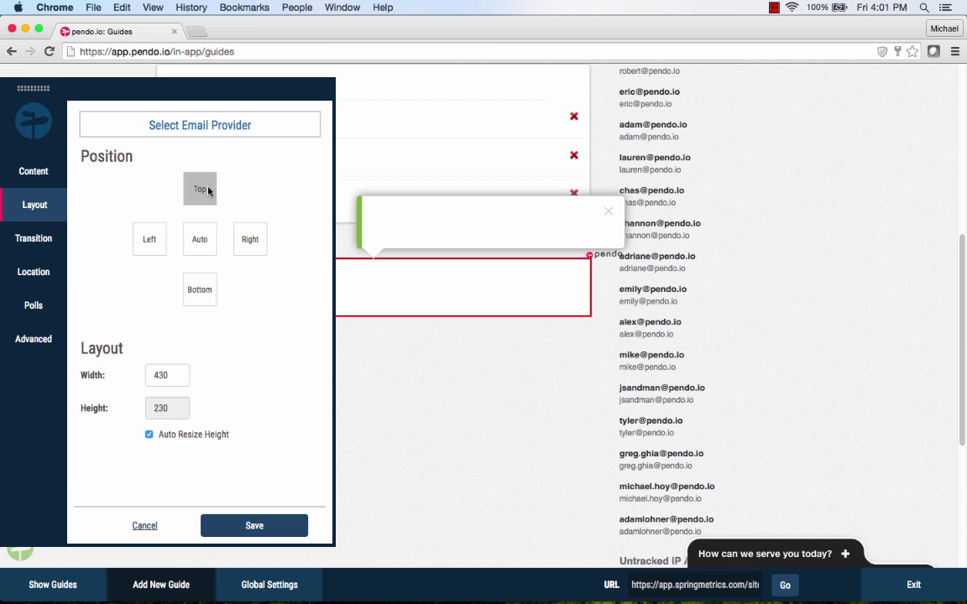
# - Add centred HTML with h1 "Pick your provider", a paragraph on pushing new leads to the new provider, and an "I've Got it!" advance button; save the step
pyautogui.click(34, 172)
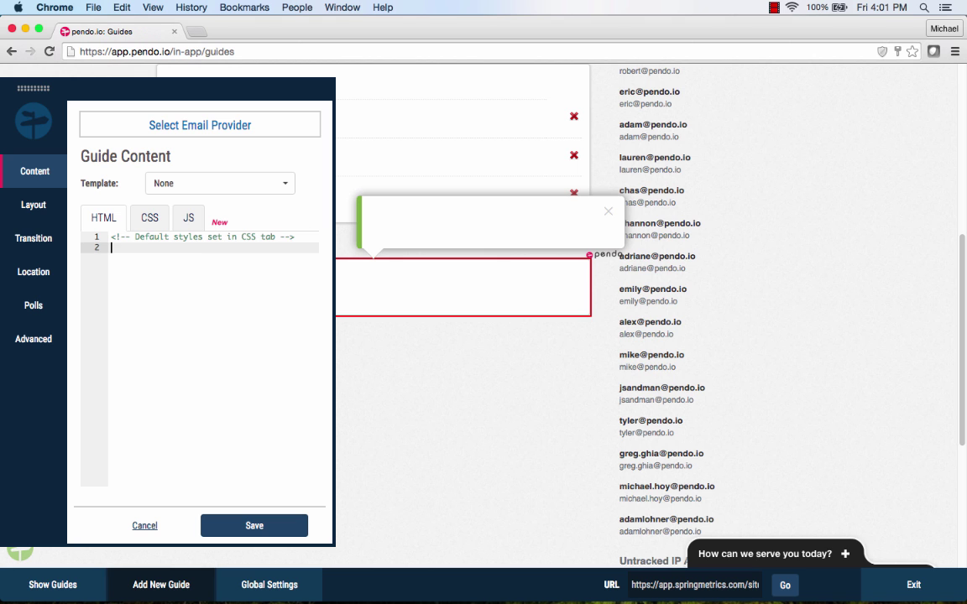
pyautogui.write('<div style="text-align: center; margin: 20px auto 0;">   <h1>Pick your provider</h1>   <p></p>   <p>       Once you make your change, all new leads will start being pushed to that new email provider.    </p>     <button class="button" onclick="pendo.onGuideAdvanced()">I\'ve Got it!</button> </div>')
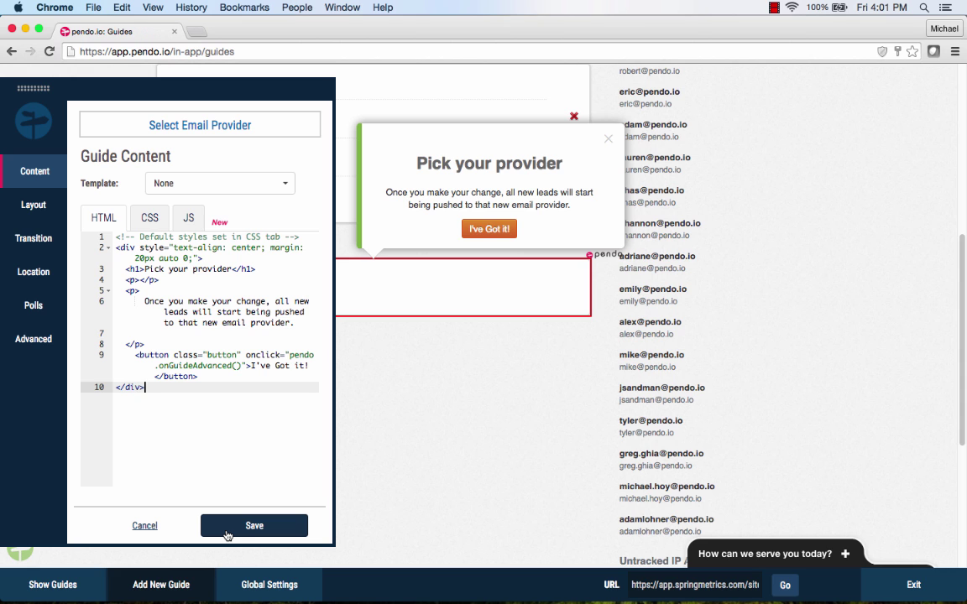
pyautogui.click(226, 534)
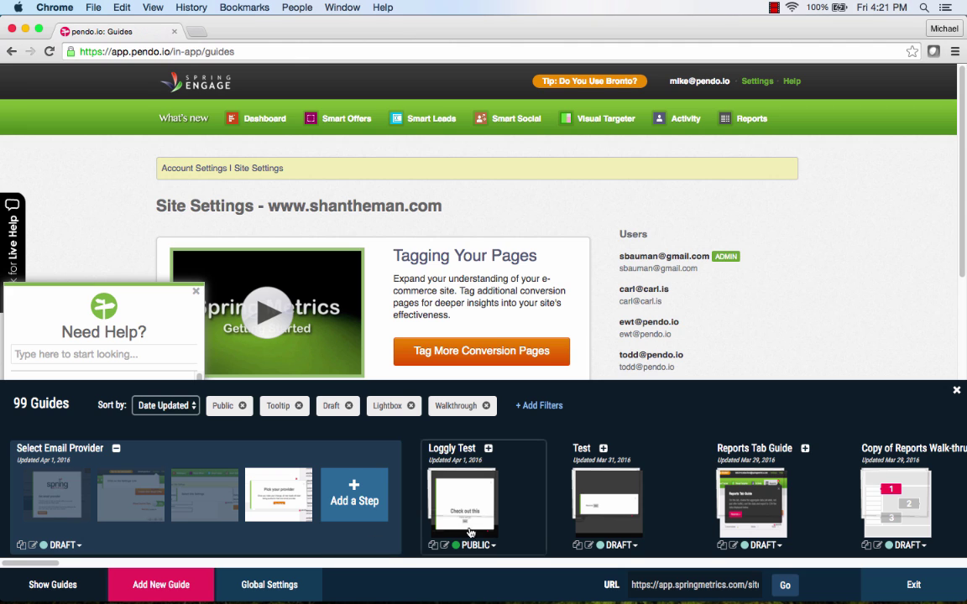
# - Exit the guide designer and test the walkthrough in the app, from the Set email provider lightbox through Settings to Site Settings
pyautogui.click(913, 585)
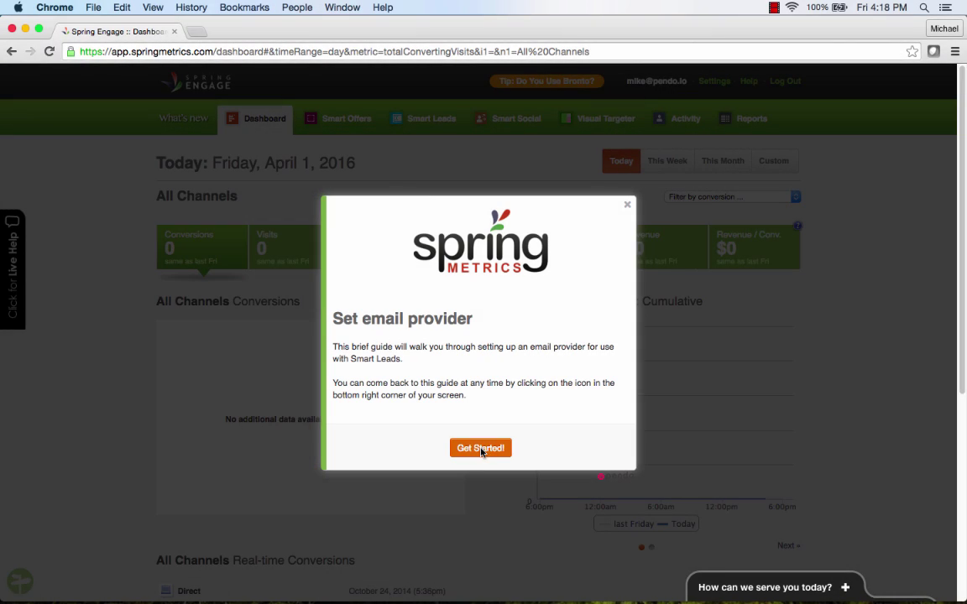
pyautogui.click(481, 449)
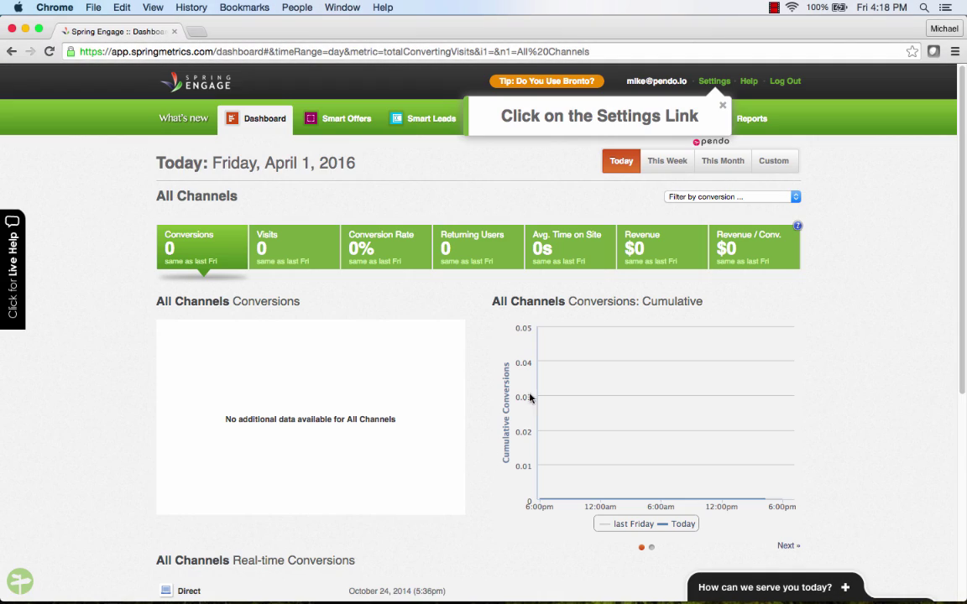
pyautogui.click(709, 81)
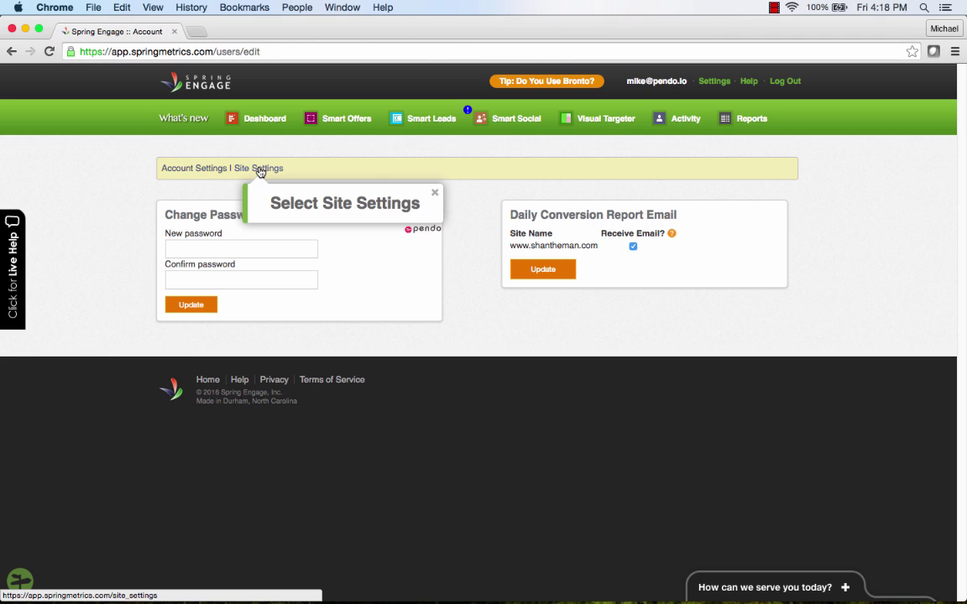
pyautogui.click(262, 170)
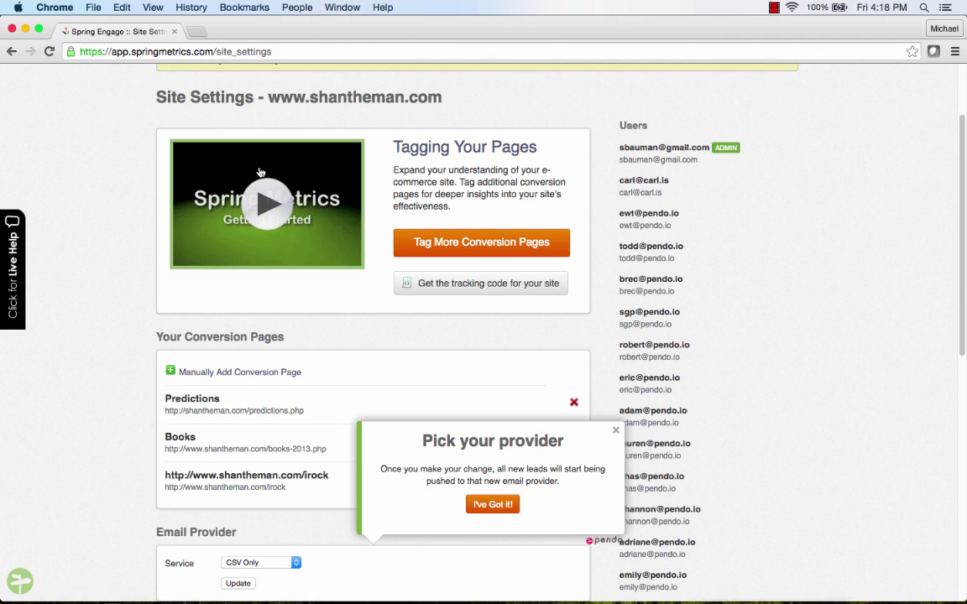